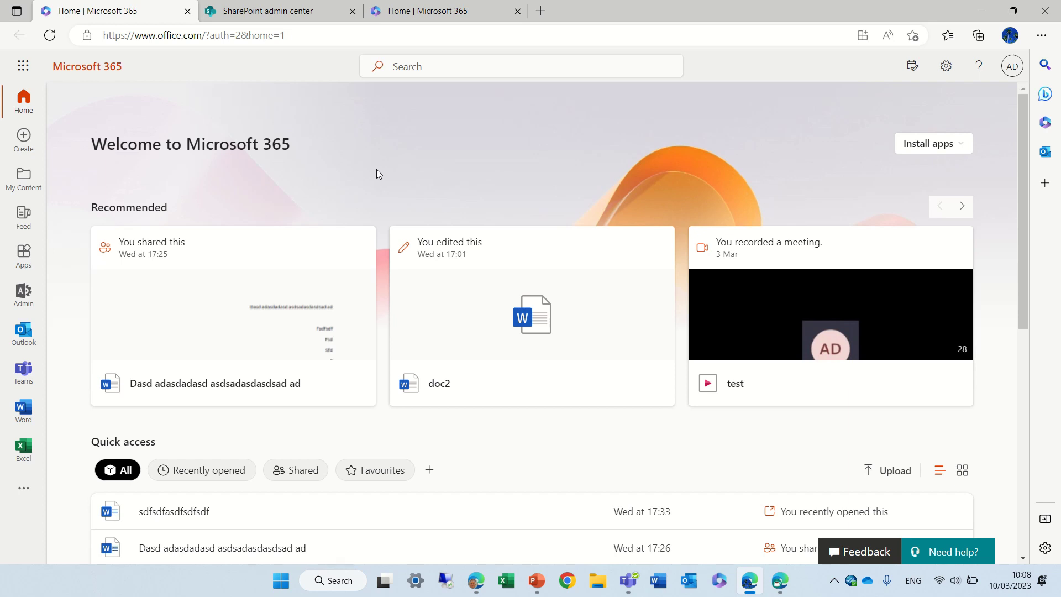
From the app launcher, go to the Microsoft 365 admin center and open SharePoint under Admin centers
left_click(22, 66)
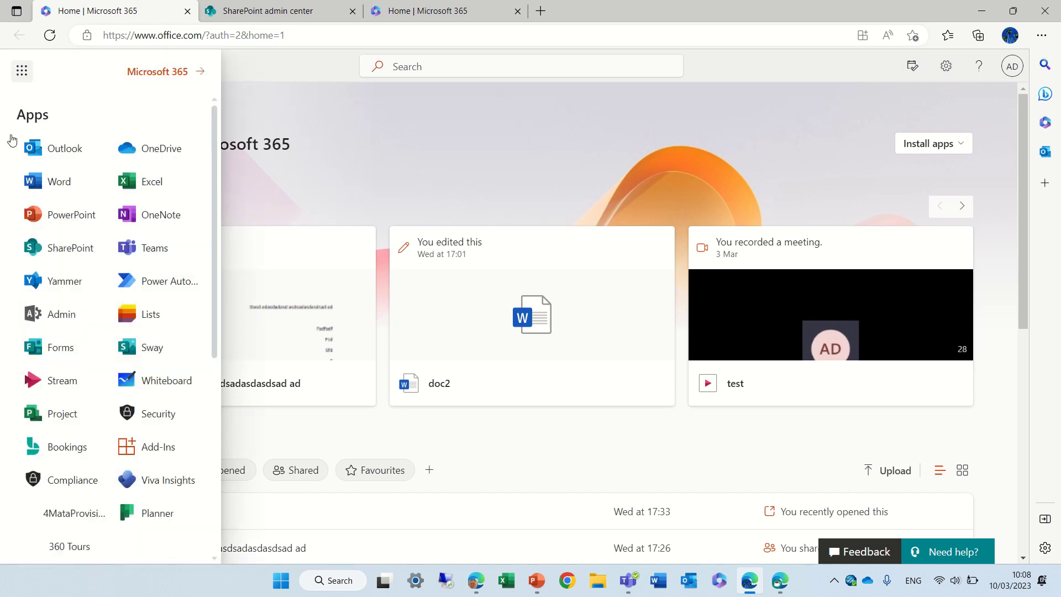
left_click(53, 320)
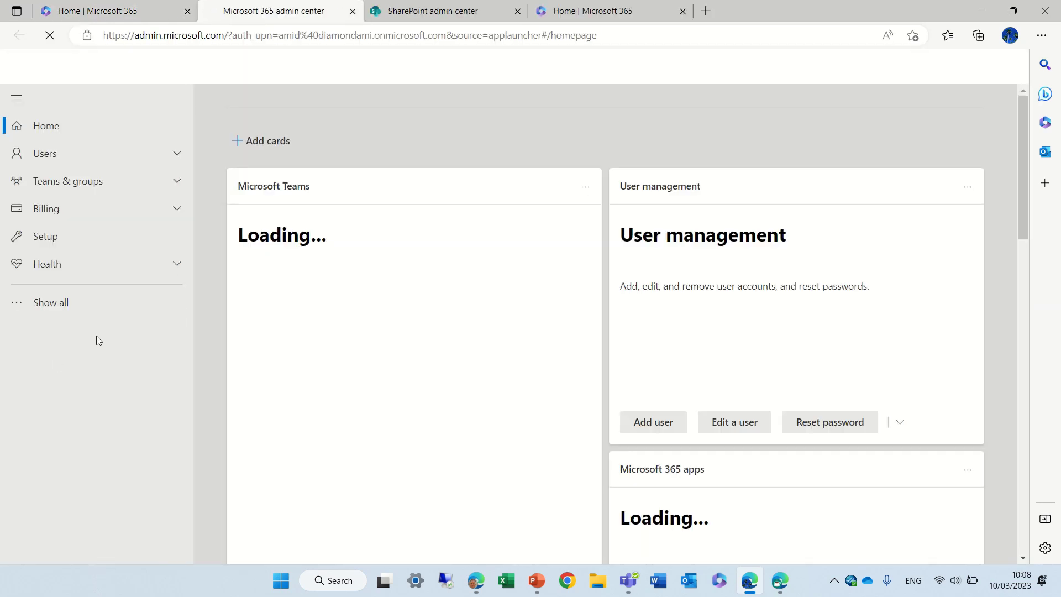
left_click(48, 305)
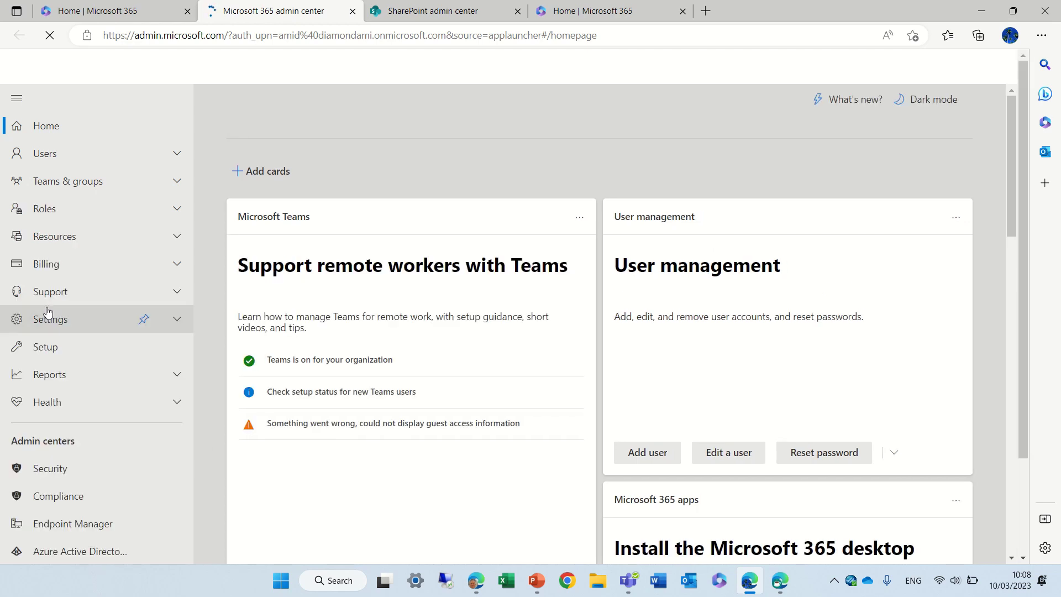
left_click_drag(201, 260, 197, 388)
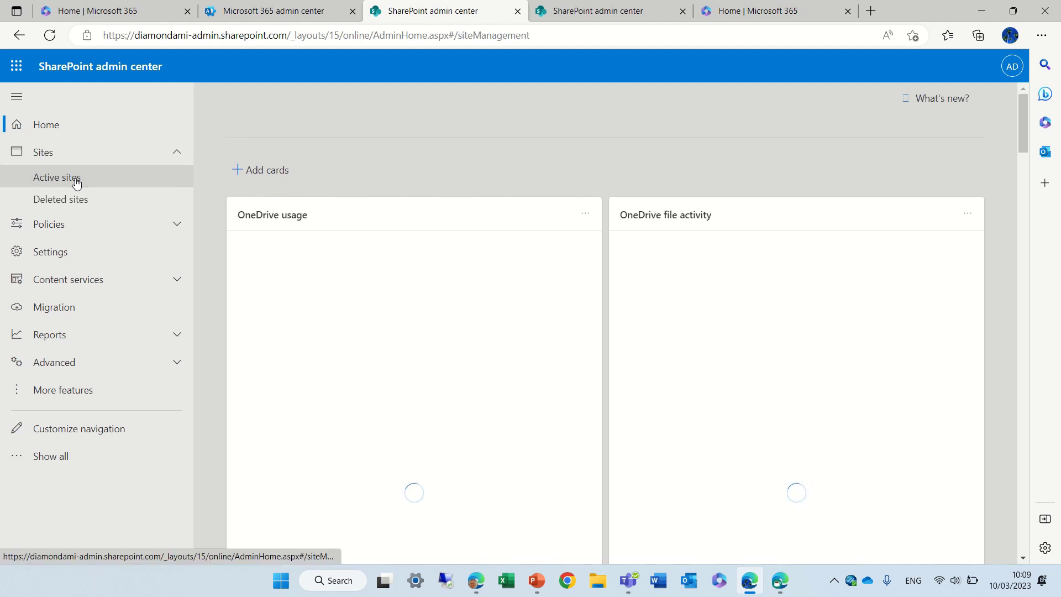
Go to Active sites and open the 888 site's details pane
left_click(76, 182)
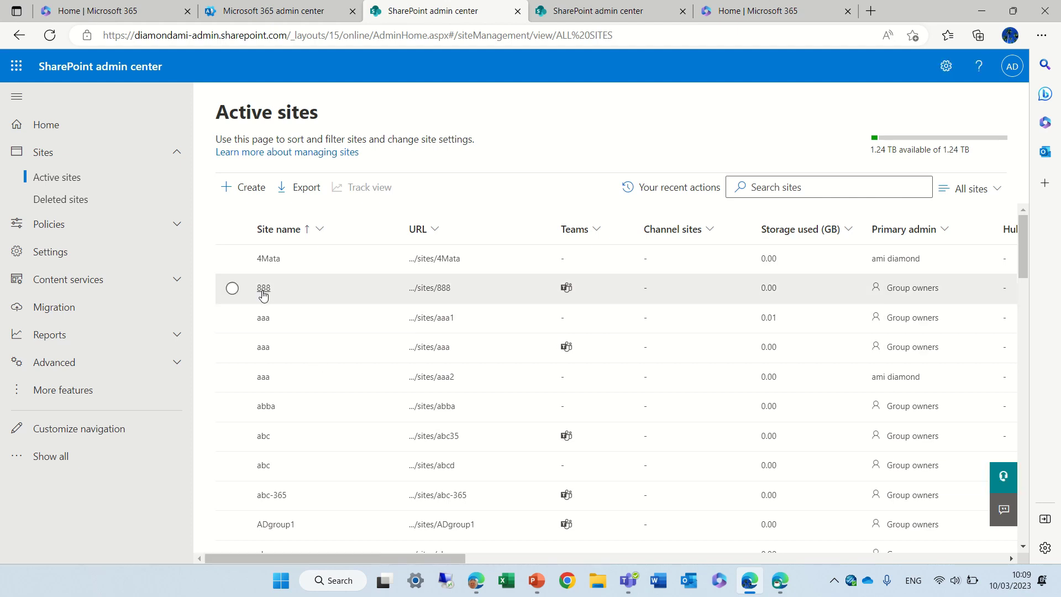
left_click(263, 289)
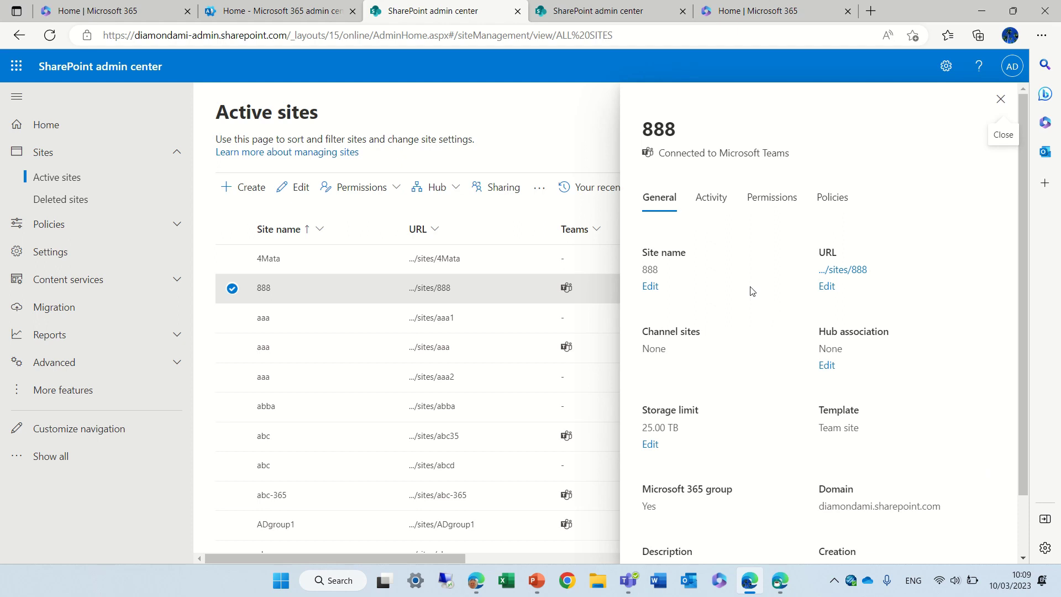
Review the 888 site's Activity, Permissions and Policies tabs, then switch to the Contoso Electronics window
left_click(712, 203)
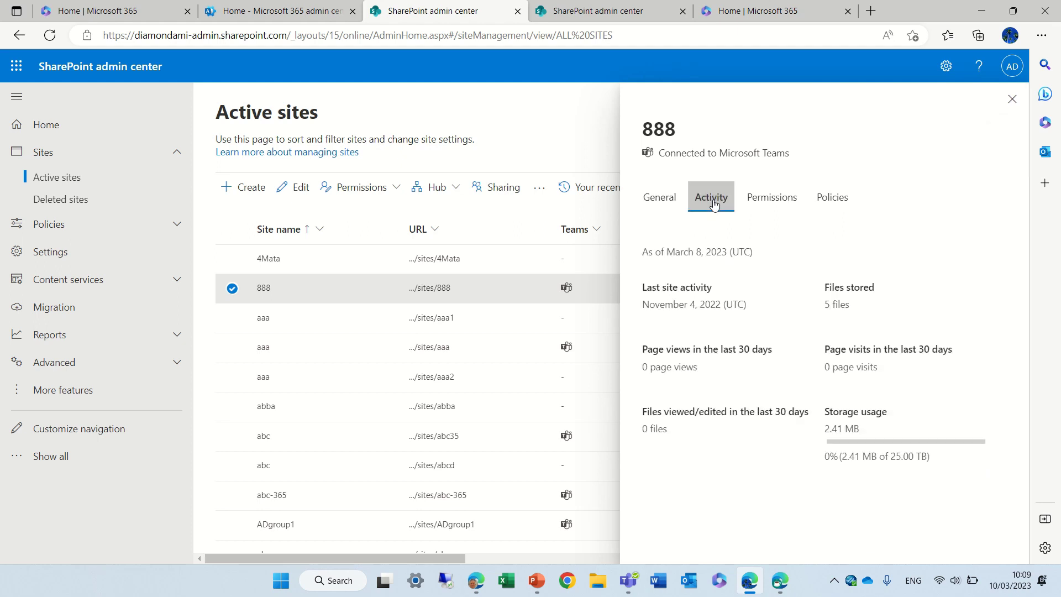
left_click(771, 206)
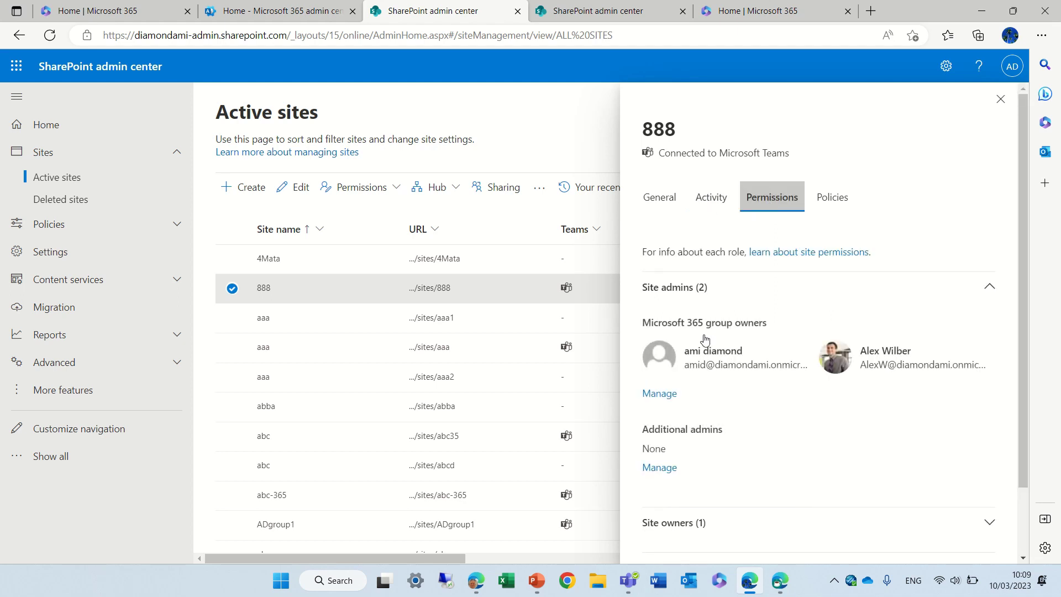
left_click_drag(1020, 287, 1024, 375)
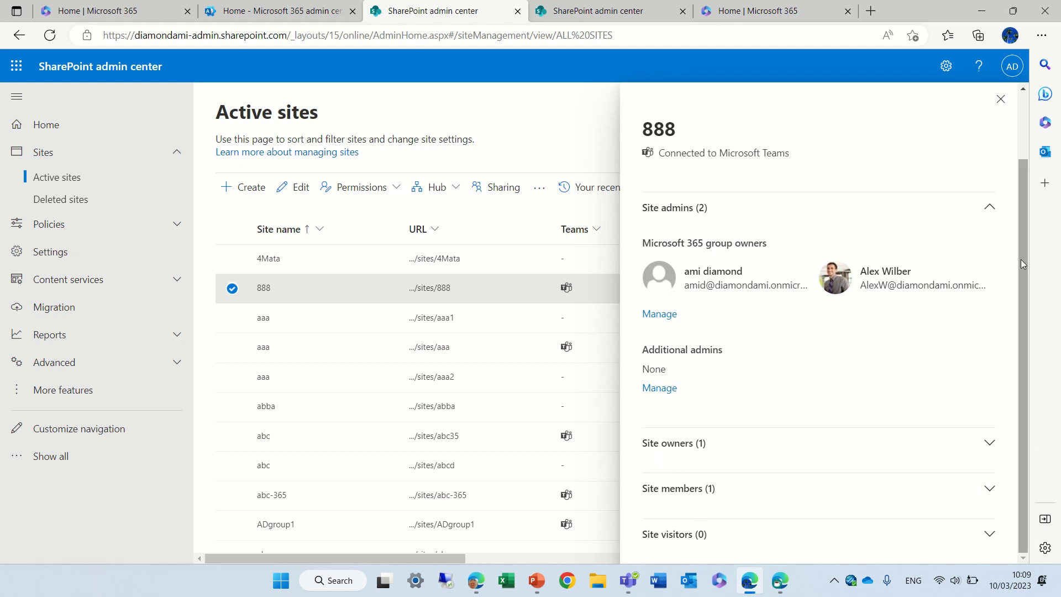
left_click_drag(1026, 264, 1028, 162)
left_click(830, 209)
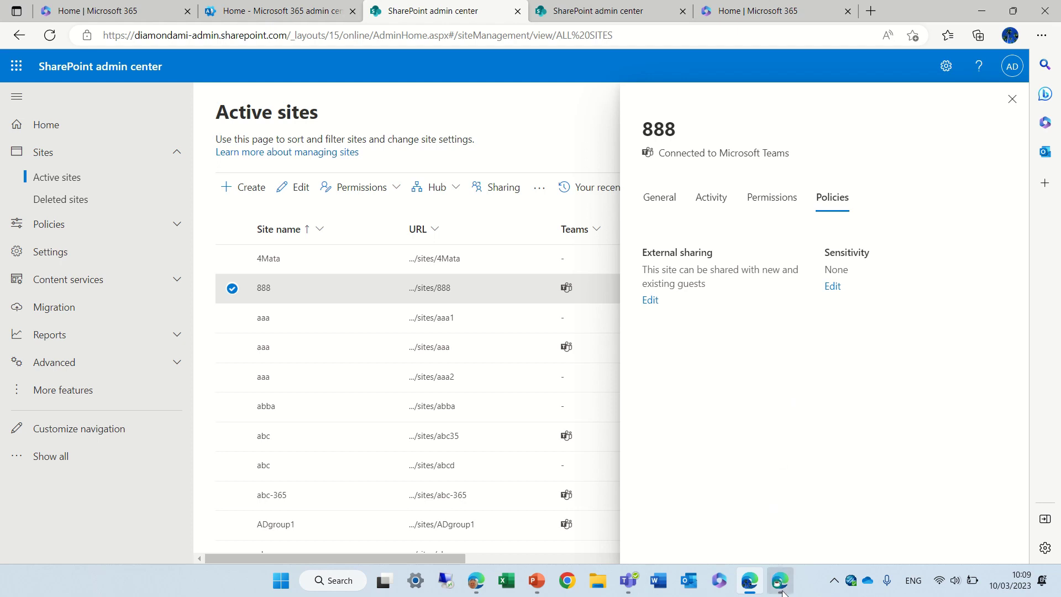
mouse_move(783, 591)
left_click(797, 525)
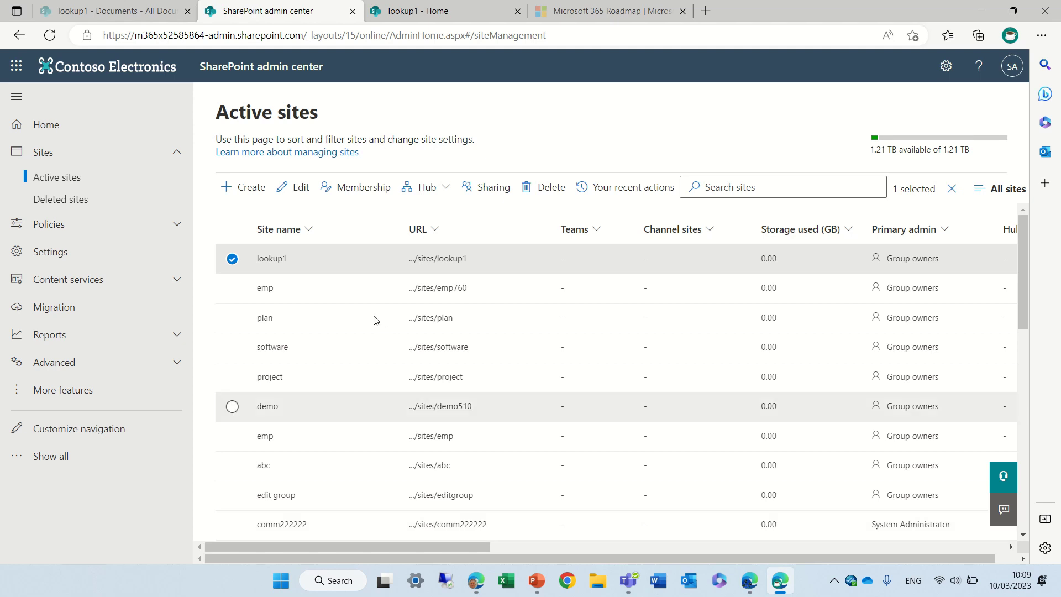
Open lookup1's details and scroll its General info: private group, Team site template, no hub
left_click(274, 263)
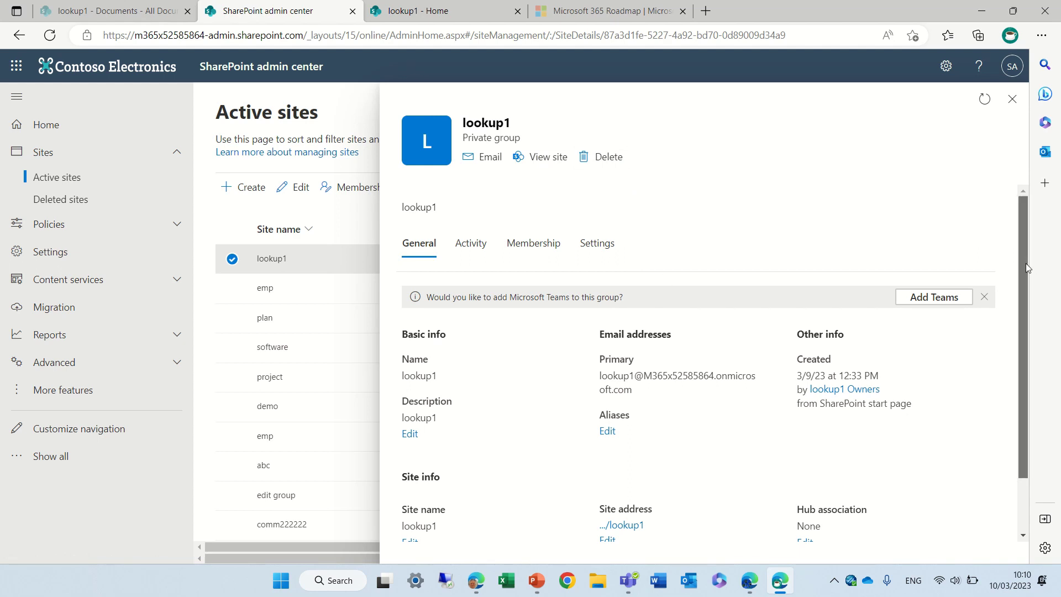
left_click_drag(1026, 263, 1025, 278)
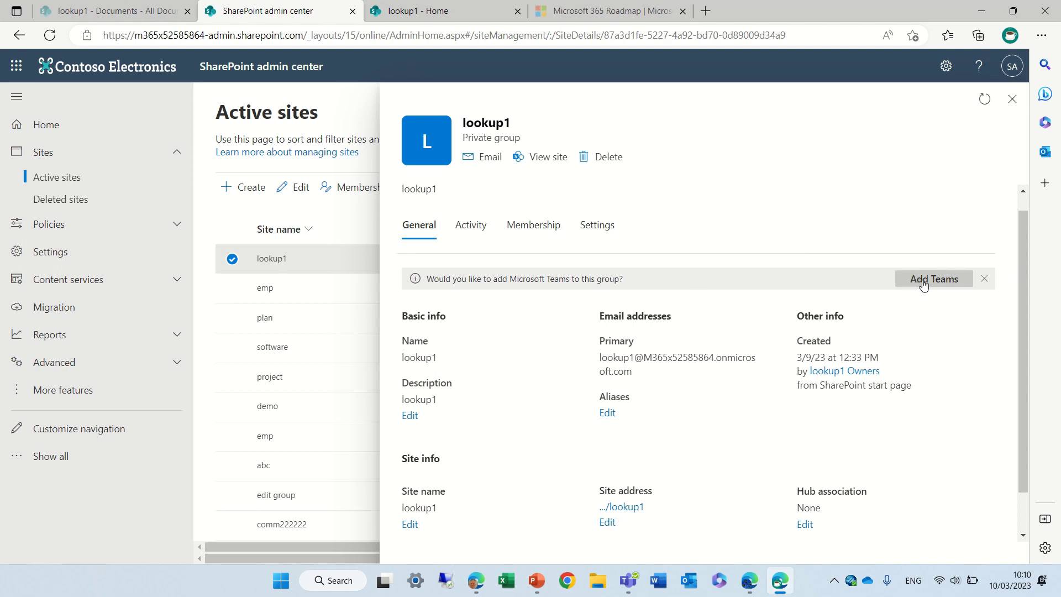
left_click_drag(1024, 238, 1022, 302)
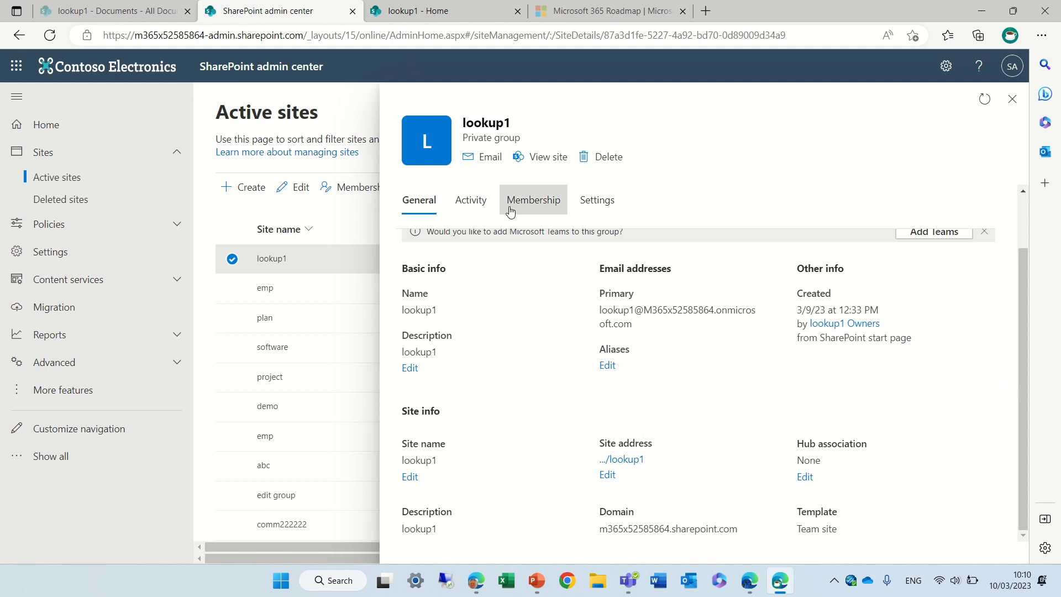
Check lookup1's Activity tab, then its Membership tab listing the two group owners
left_click(478, 210)
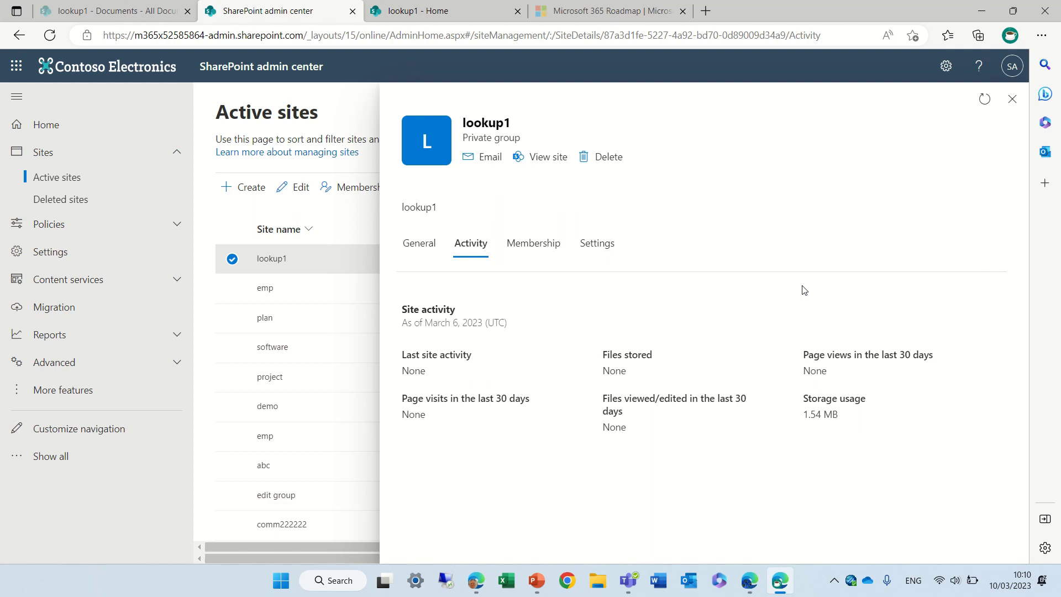
left_click(533, 246)
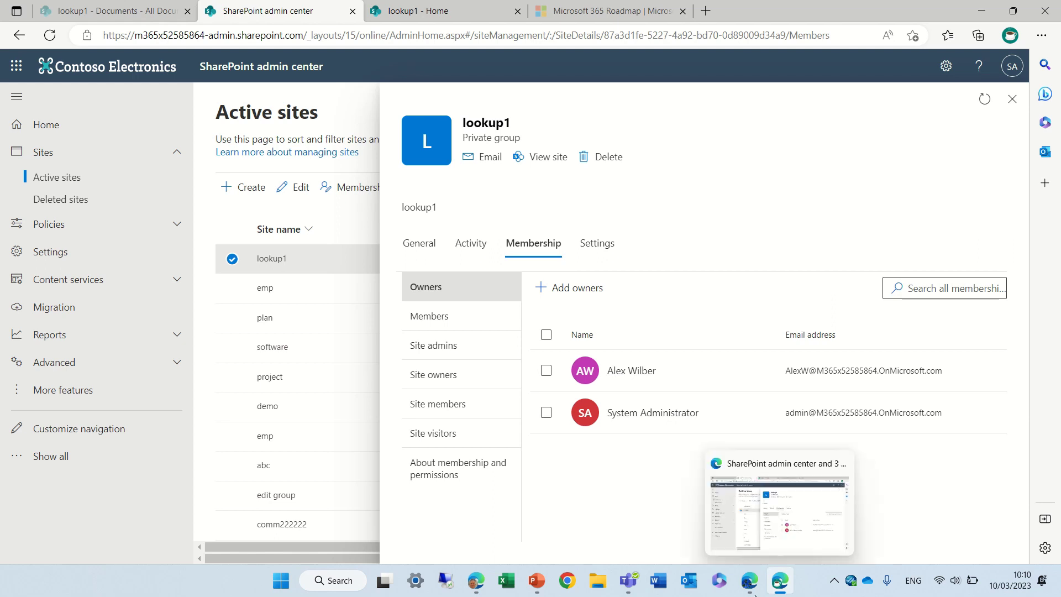
In the 888 window's Permissions tab, collapse Site admins and expand Site owners to show 888 Owners
left_click(749, 580)
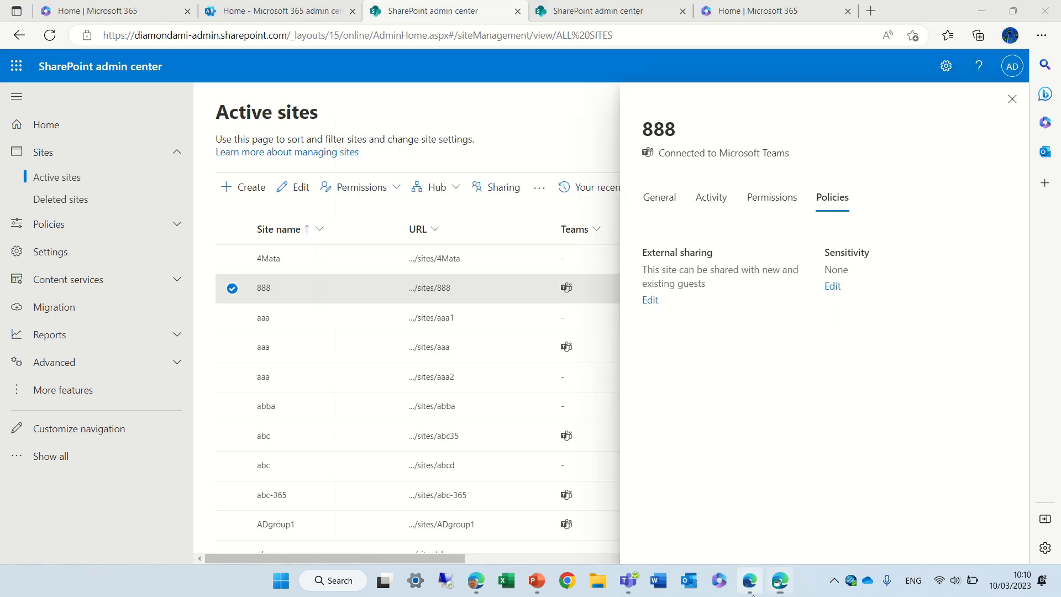
left_click(767, 202)
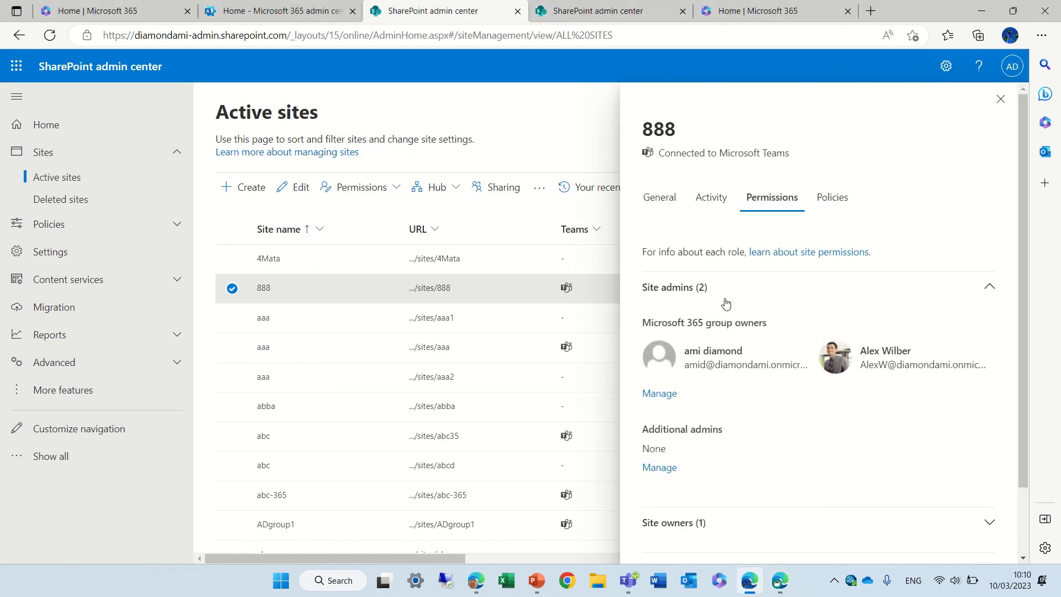
left_click(993, 297)
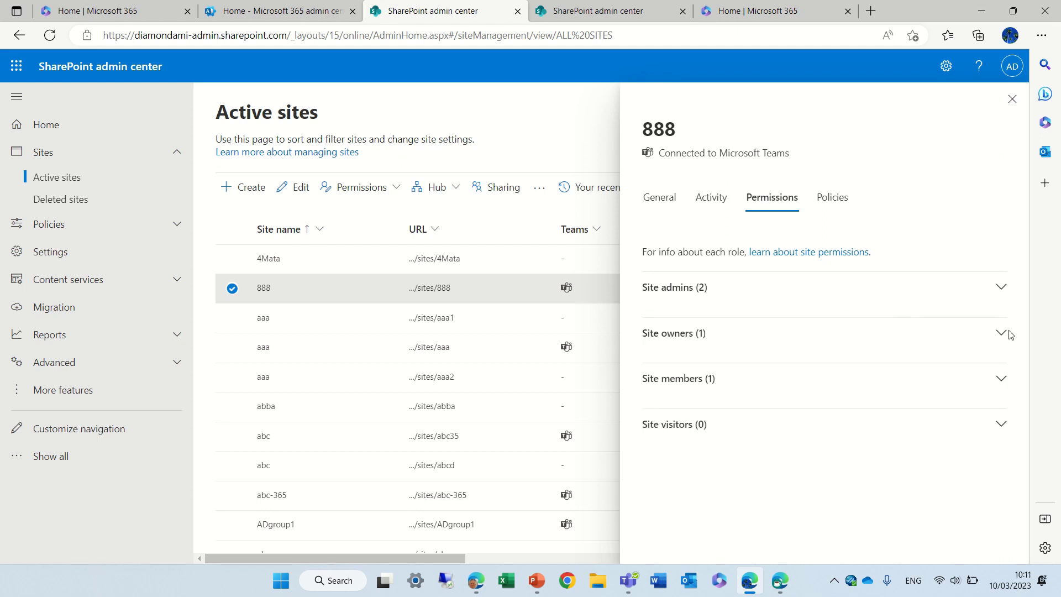
left_click(996, 342)
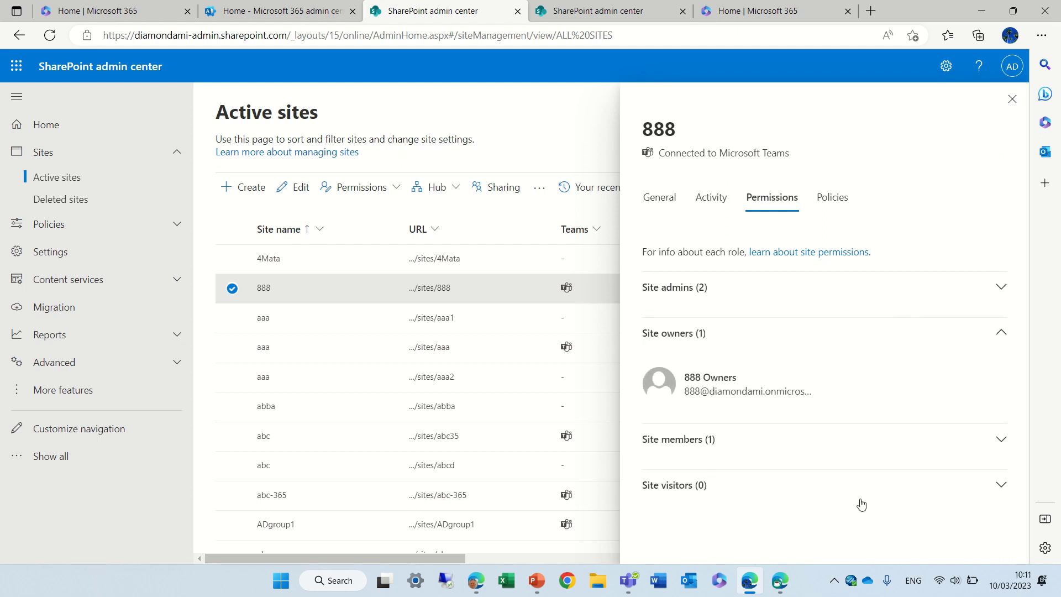
Browse lookup1's membership lists (owners, site admins, site owners, visitors), ending on its two group members
left_click(782, 585)
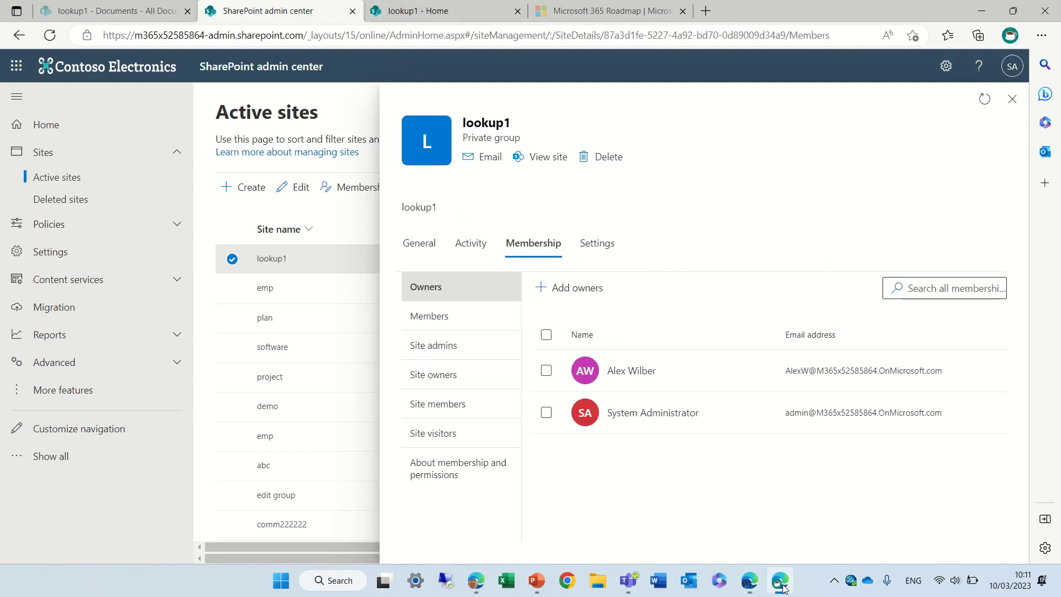
left_click(428, 316)
left_click(441, 346)
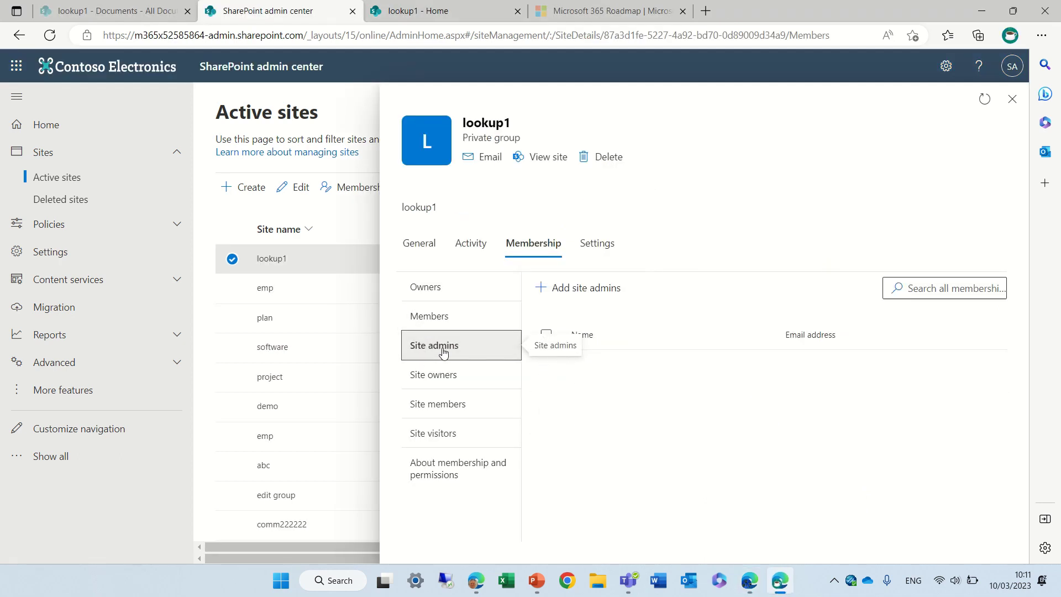
left_click(441, 376)
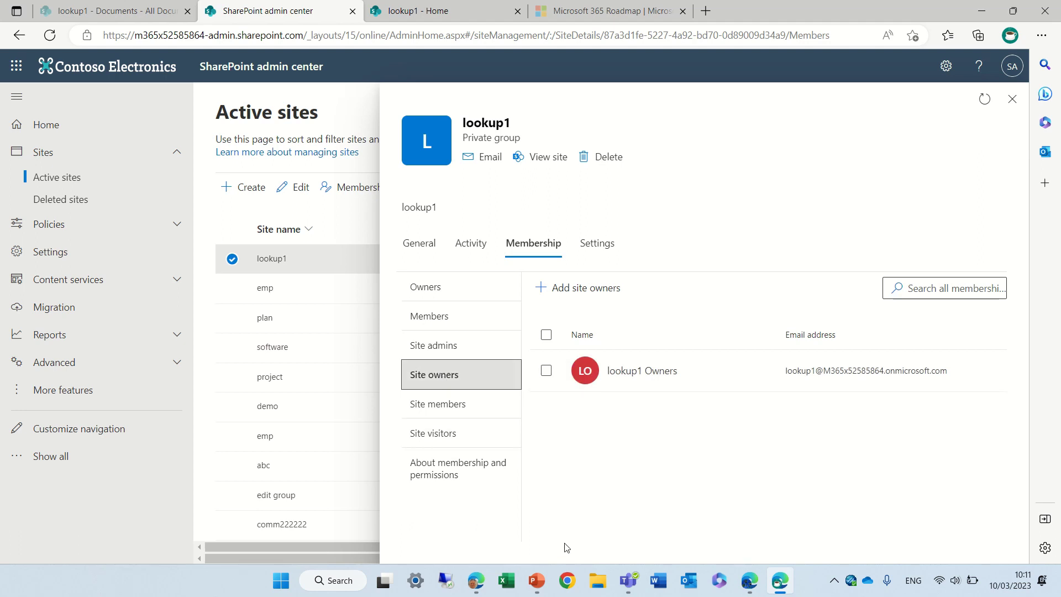
left_click(472, 346)
left_click(460, 317)
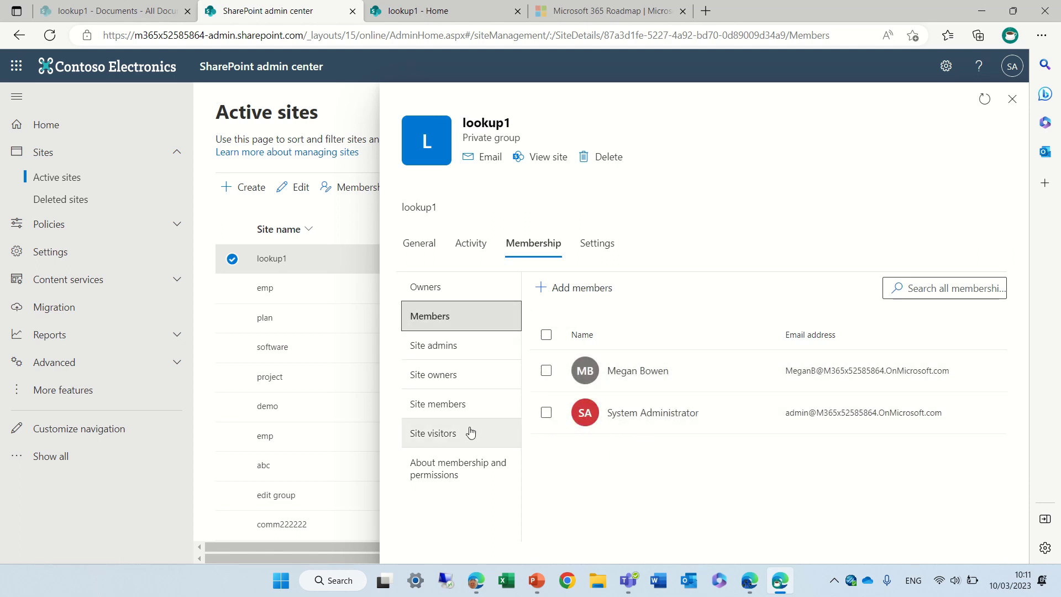
left_click(453, 442)
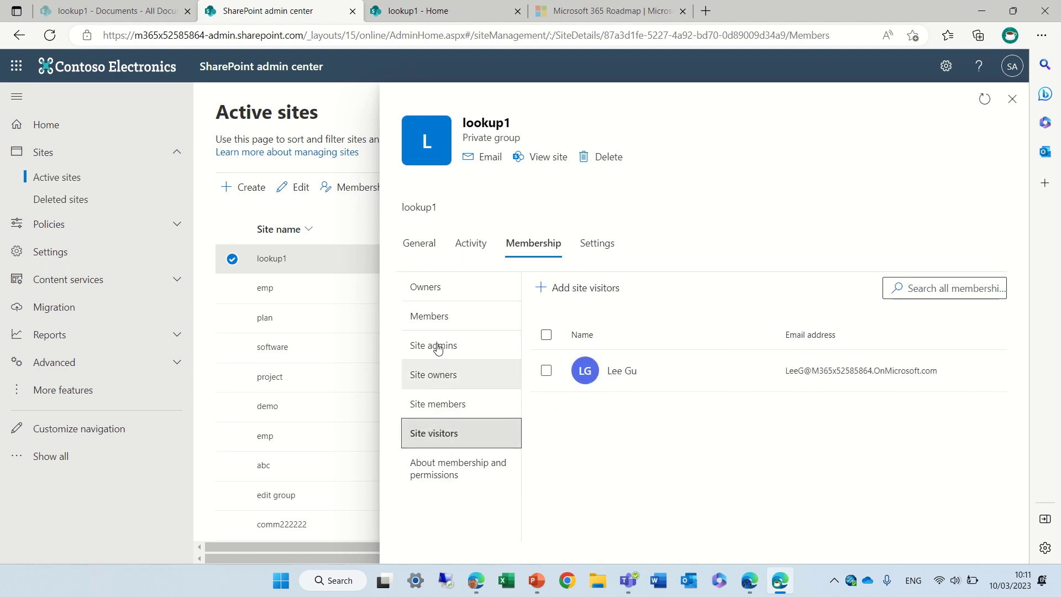
left_click(453, 296)
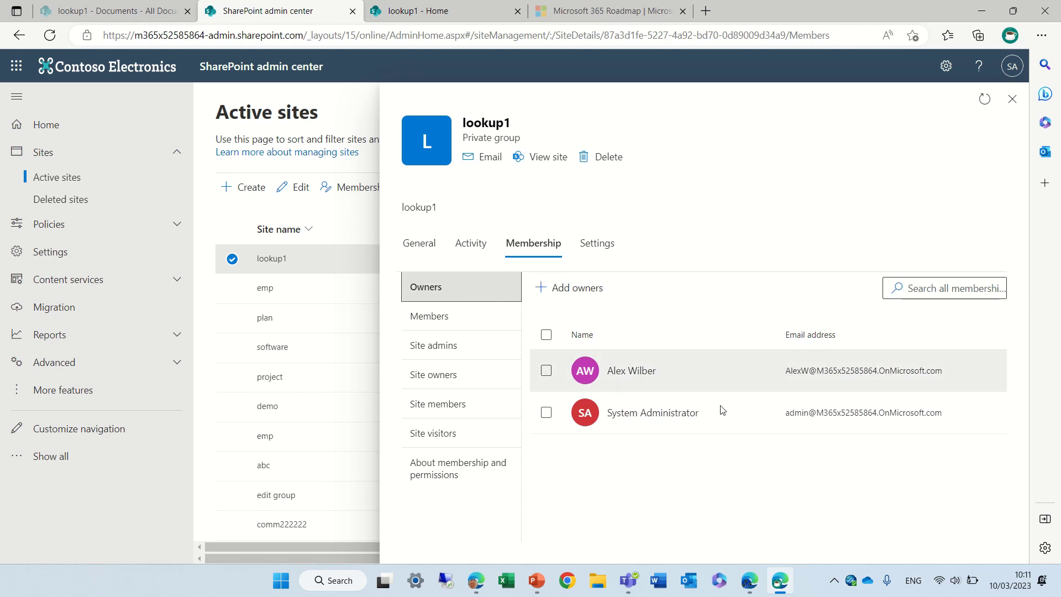
left_click(474, 323)
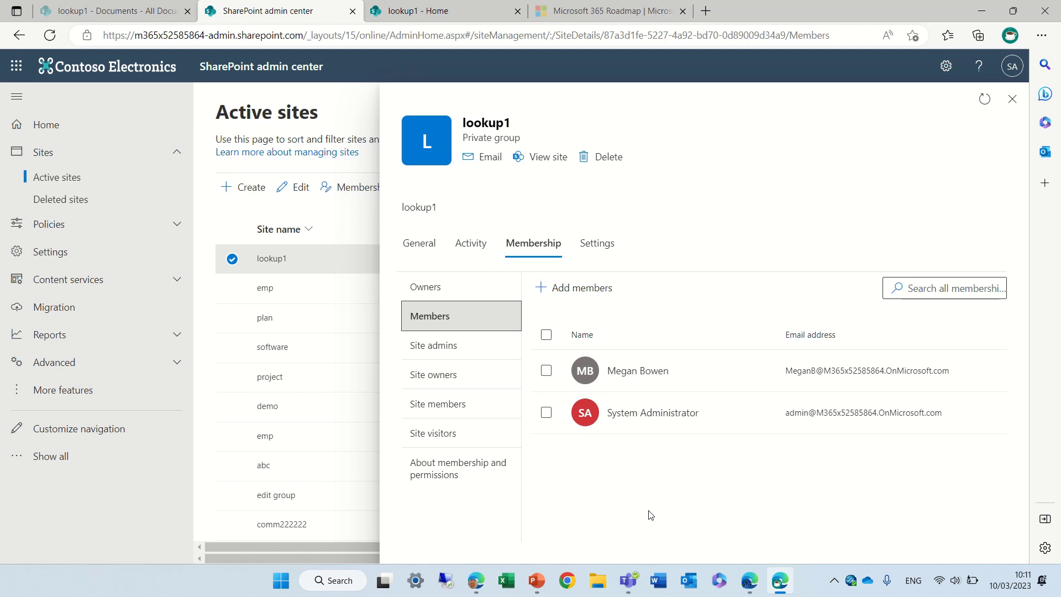
Open lookup1's Settings tab and expand the External file sharing dropdown, currently set to Anyone
left_click(596, 244)
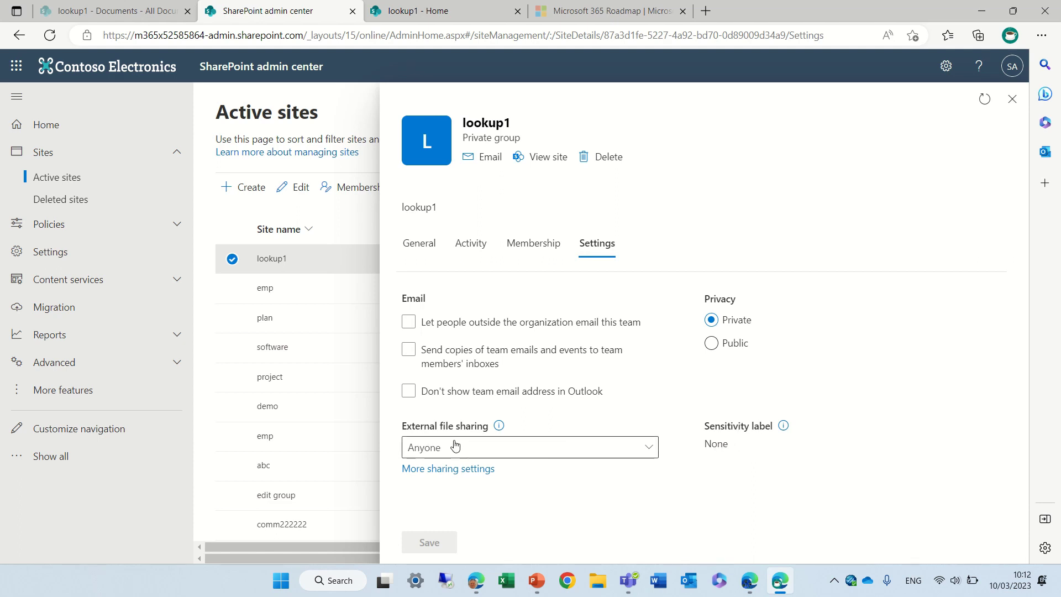
left_click(654, 450)
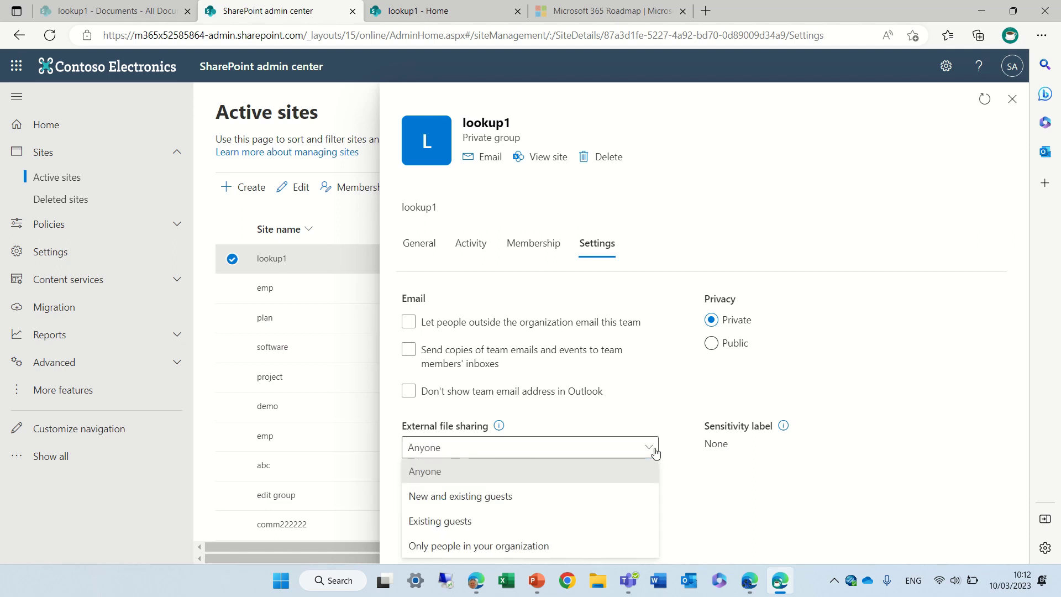
In the 888 window, open Policies and its full external sharing settings, then return to Policies
left_click(751, 586)
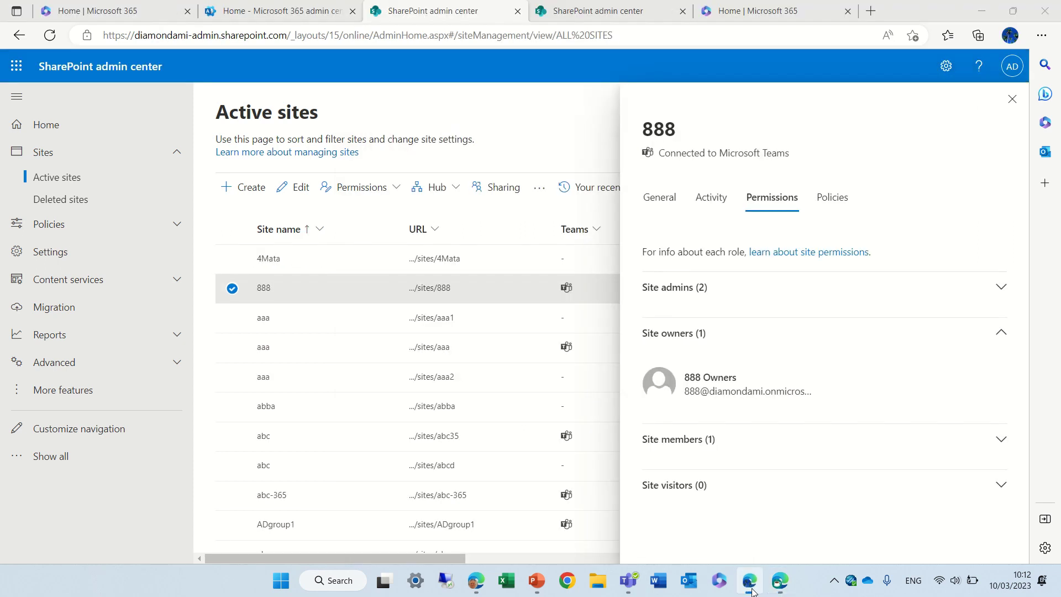
left_click(824, 196)
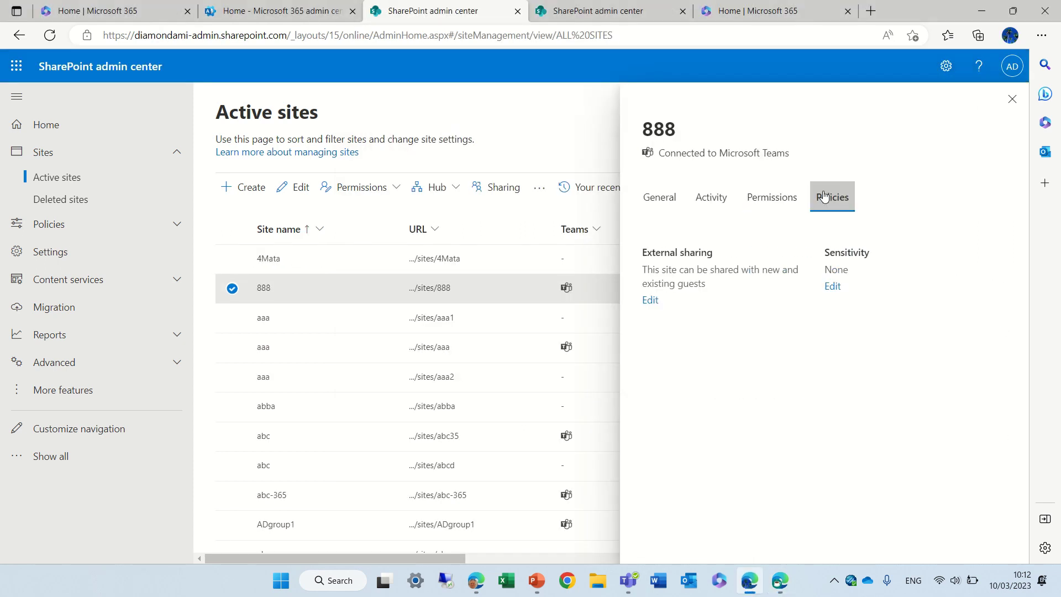
left_click(651, 305)
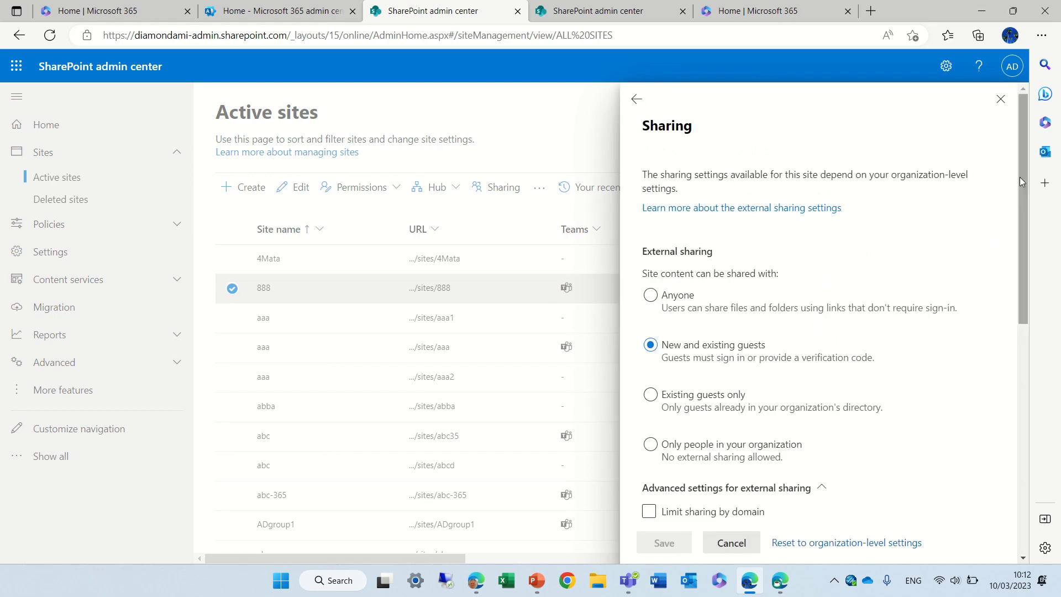
mouse_move(1020, 177)
left_mouse_down()
mouse_move(1004, 440)
mouse_move(1006, 99)
mouse_move(1006, 170)
left_mouse_up()
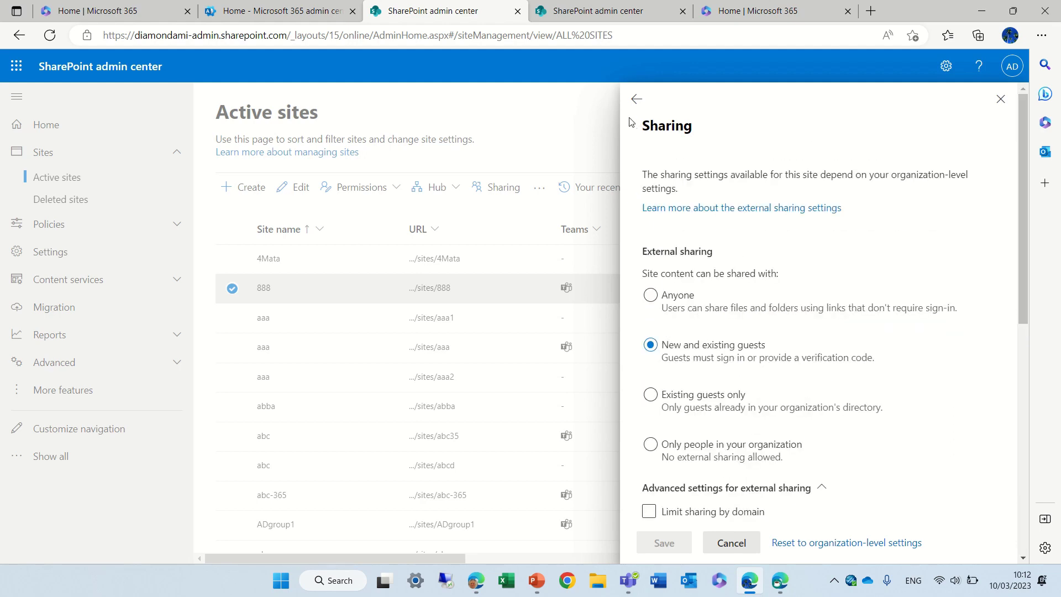
left_click(636, 99)
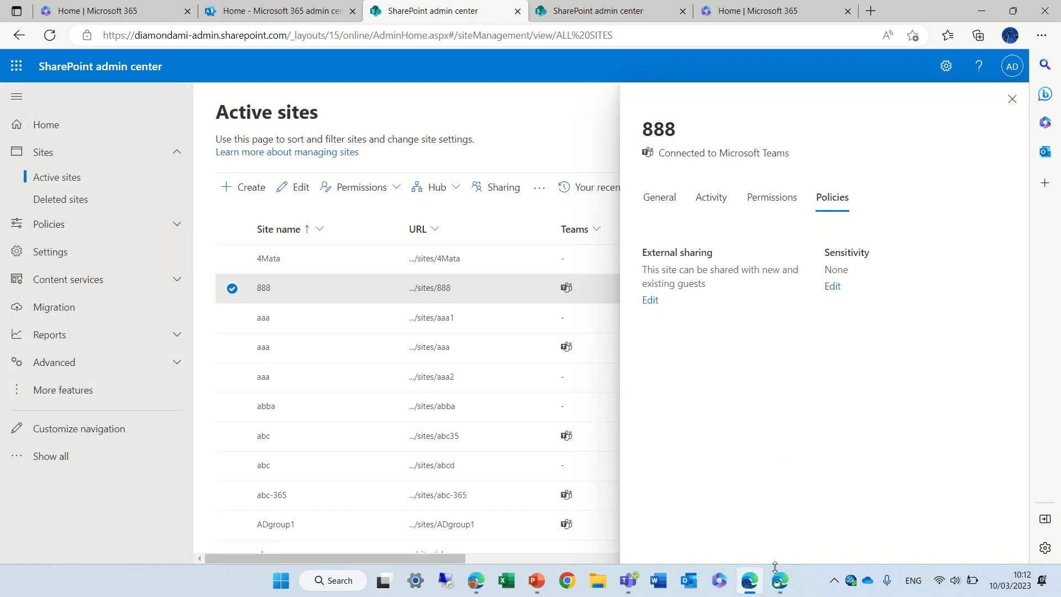
Back on lookup1, select Public privacy and look through the detailed sharing settings page
left_click(780, 583)
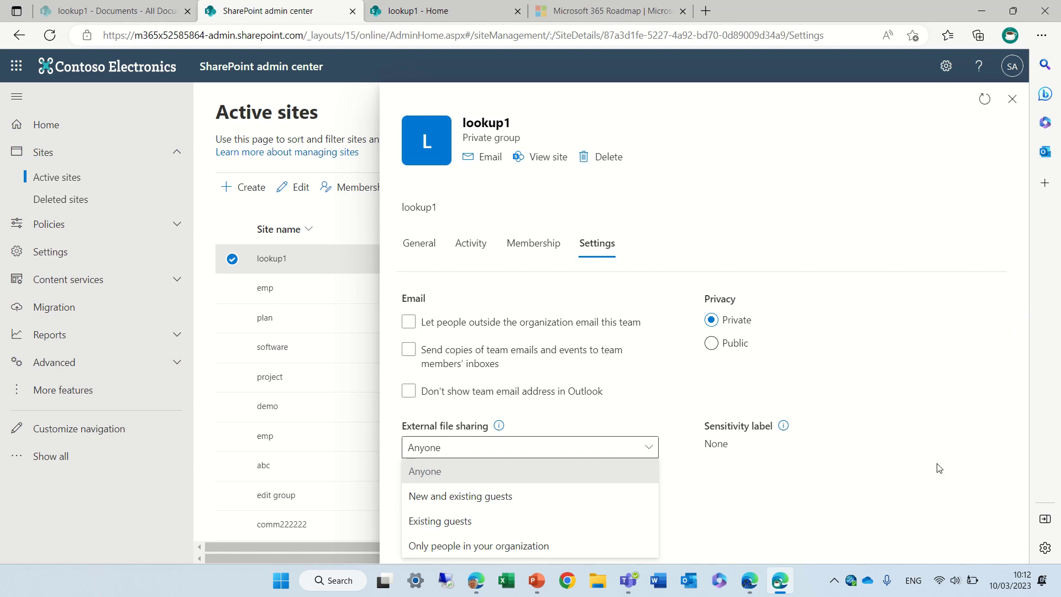
left_click(955, 348)
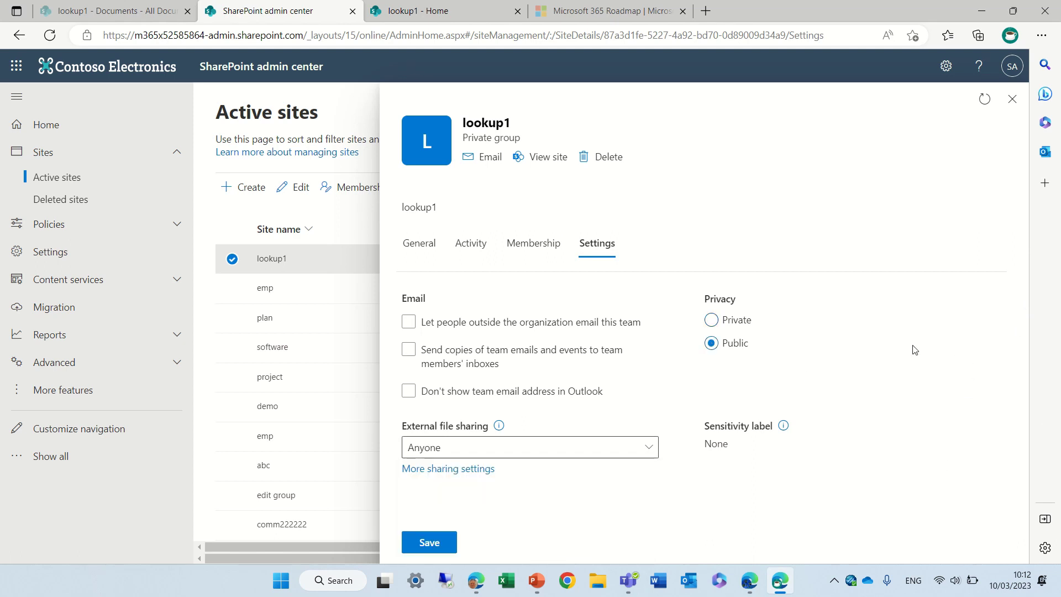
left_click(452, 477)
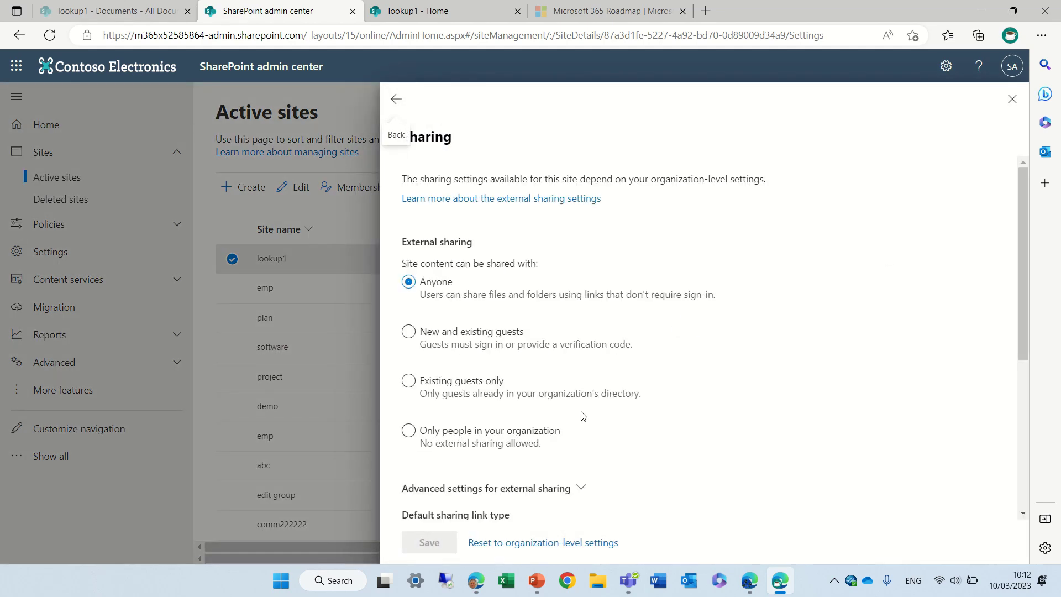
left_click_drag(1025, 185, 1035, 137)
left_click(395, 99)
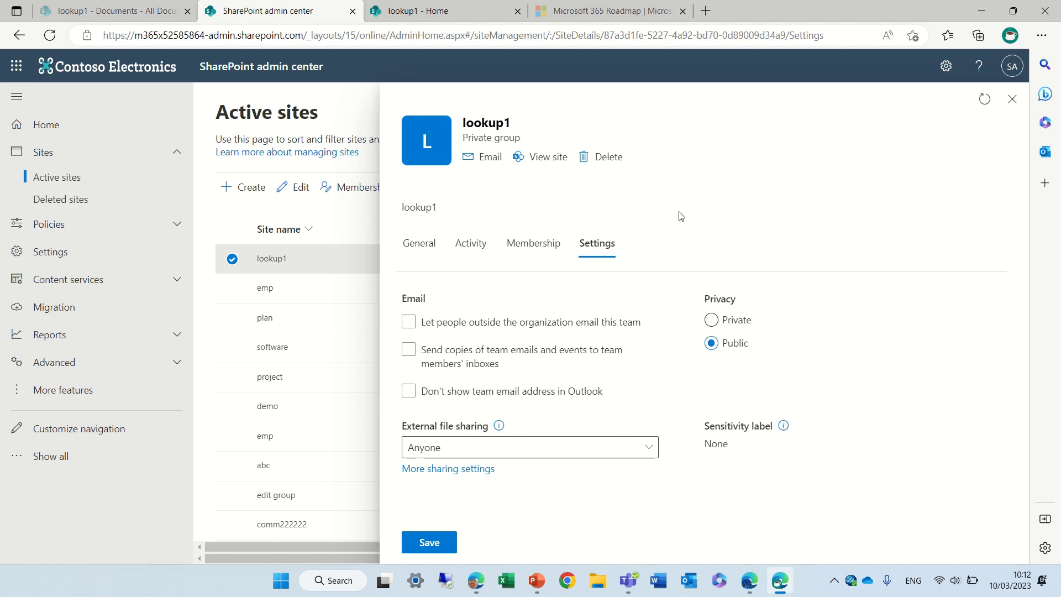
Flip through lookup1's Membership and Settings tabs, ending on its General info created 3/9/23
left_click(540, 244)
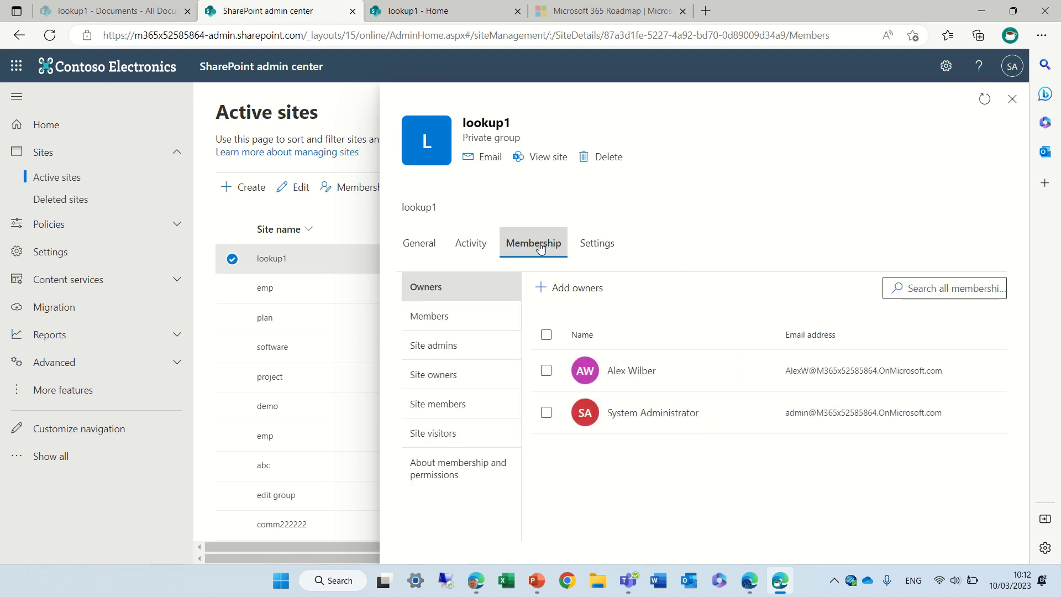
left_click(614, 246)
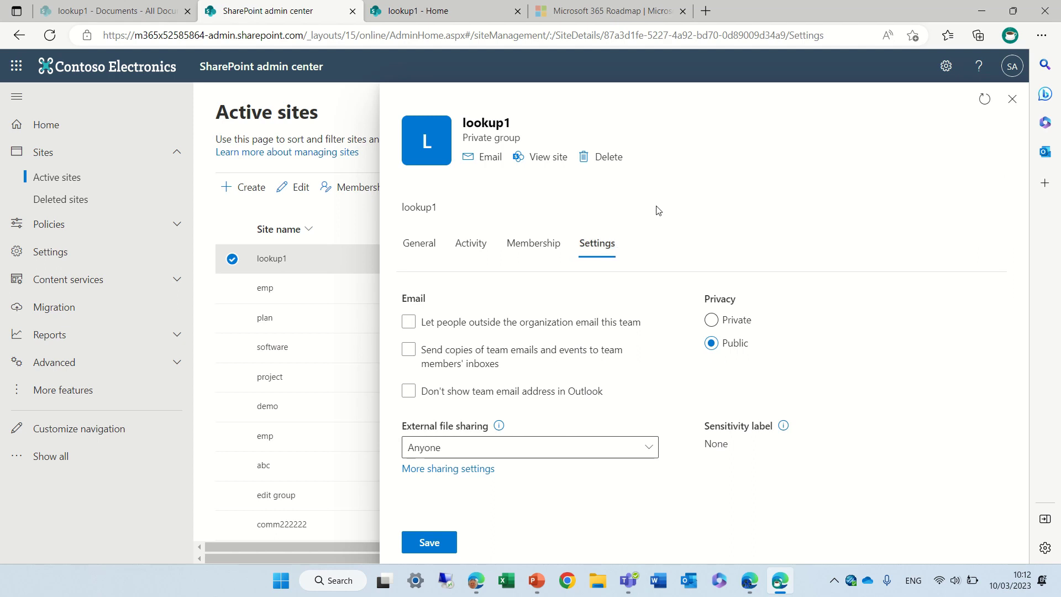
left_click(423, 244)
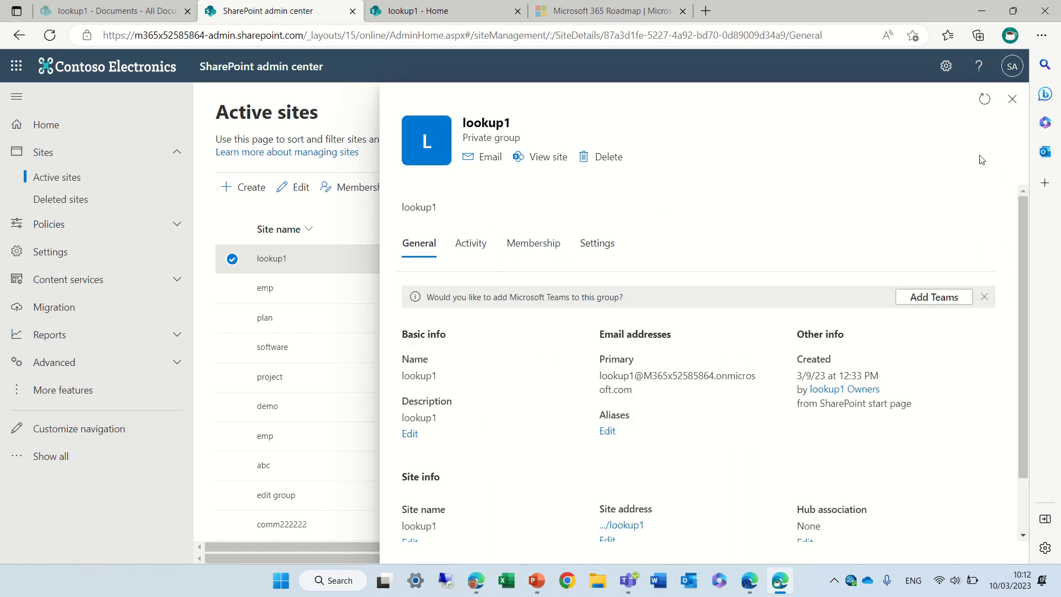
Add Microsoft Teams to the lookup1 group as a Private team, then close the lookup1 details panel
left_click(934, 297)
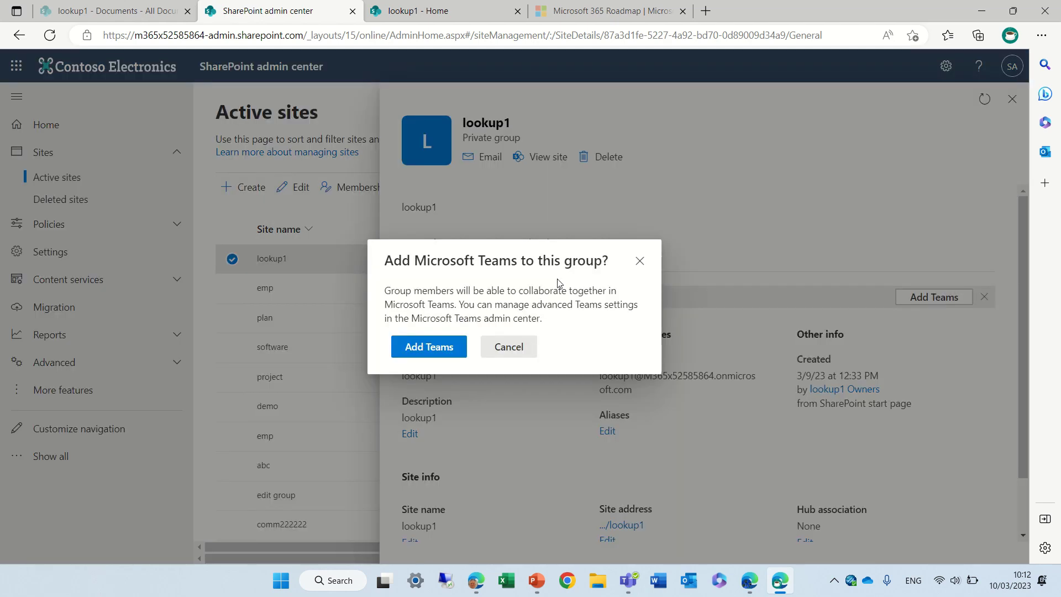
left_click(426, 348)
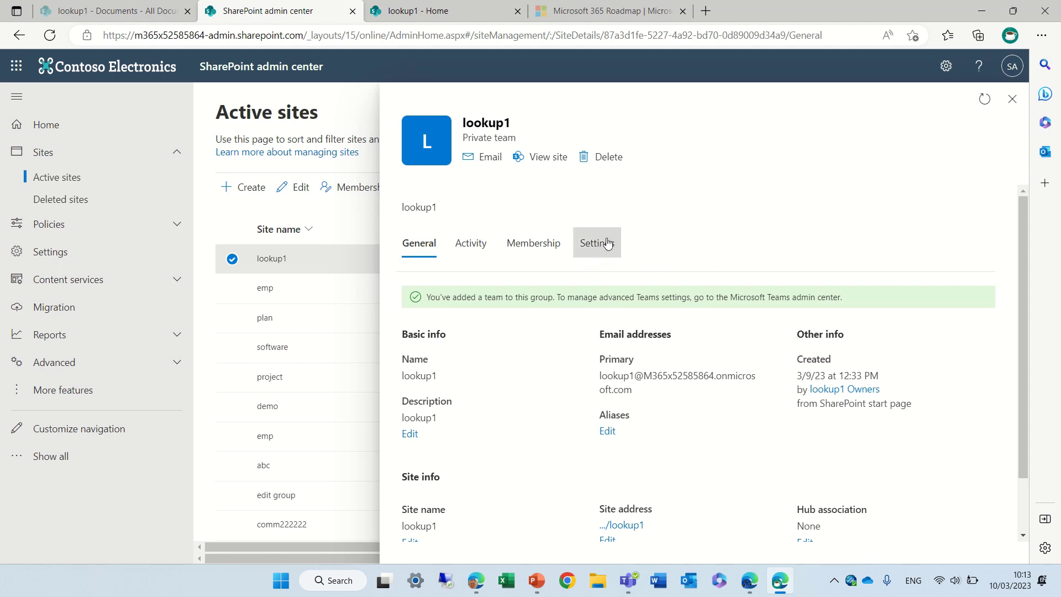
left_click_drag(1022, 259, 1043, 223)
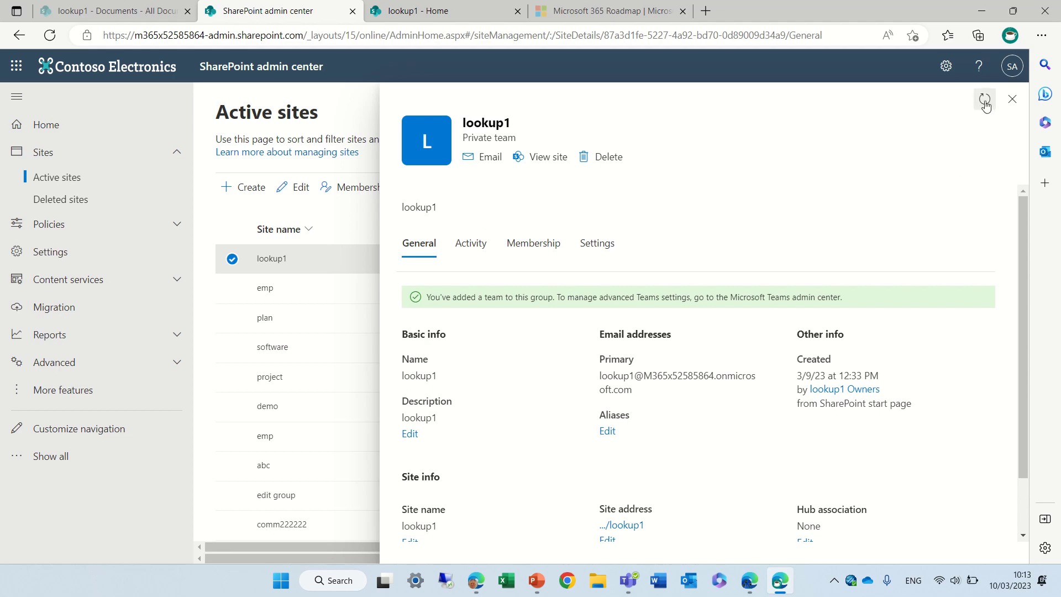
left_click(1011, 99)
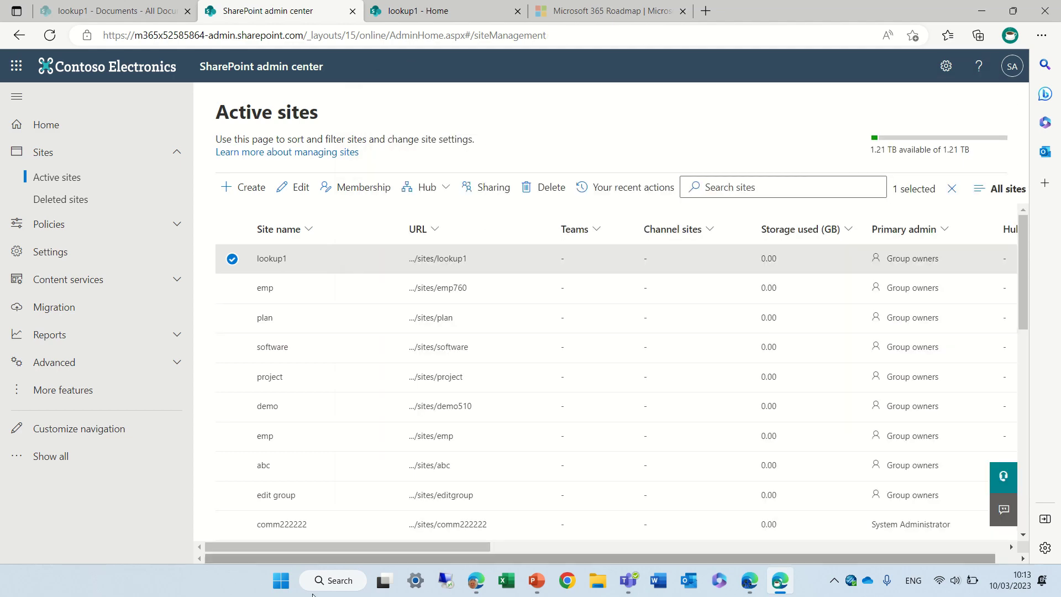
Refresh the Active sites page and search for 'look' so only lookup1 is listed
mouse_move(363, 543)
left_mouse_down()
mouse_move(649, 535)
mouse_move(365, 539)
left_mouse_up()
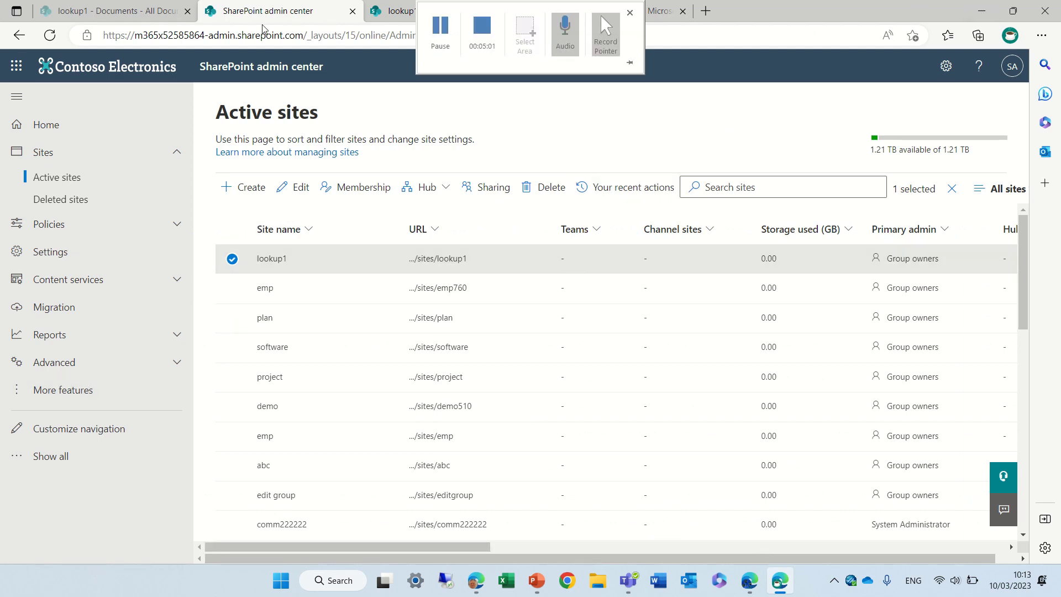
left_click(49, 37)
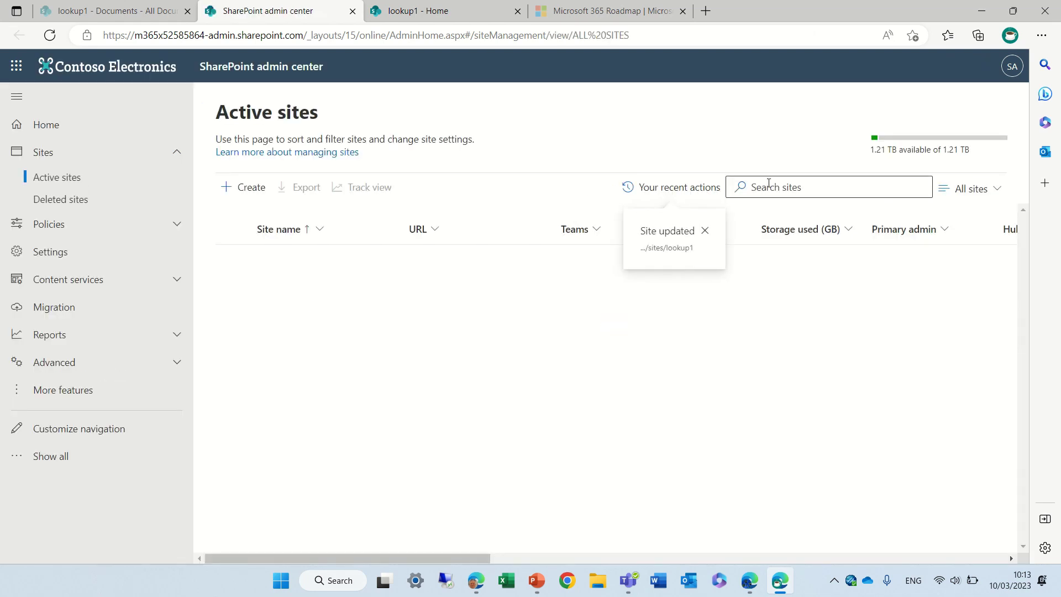
left_click(770, 191)
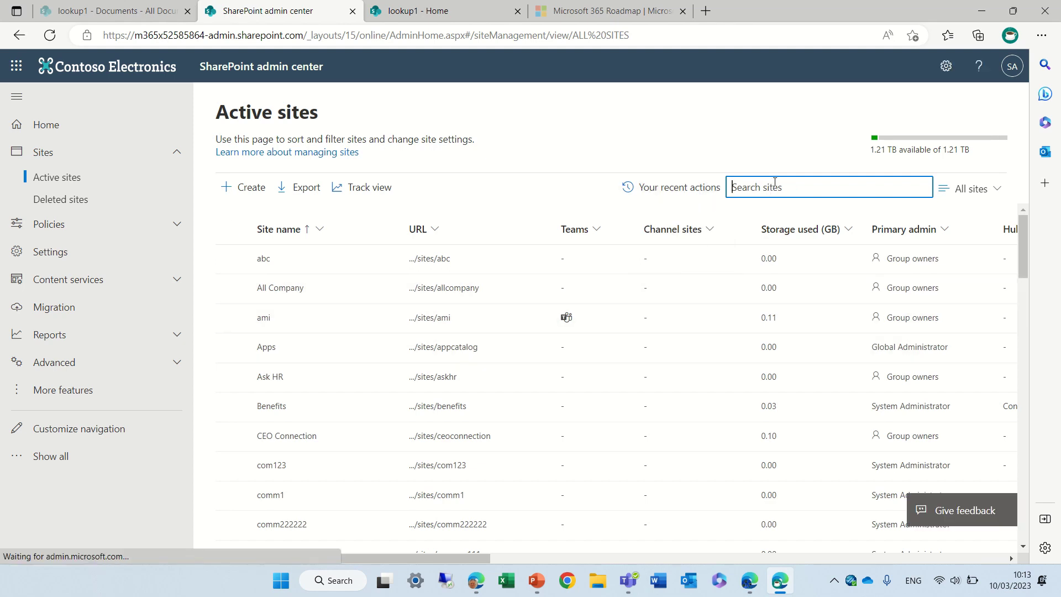
type("look")
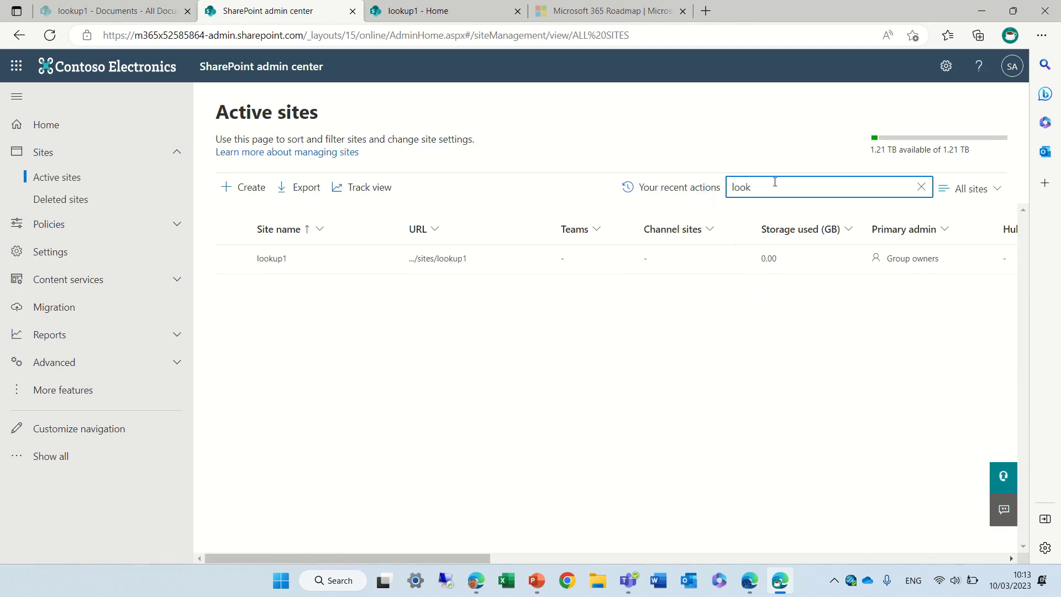